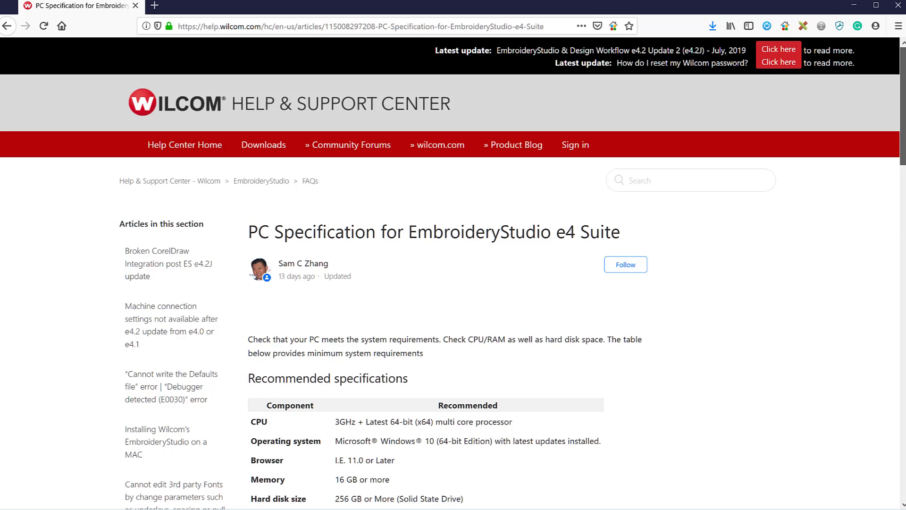
Check this computer's system properties from This PC.
scroll(902, 104, "down", 1)
scroll(453, 273, "down", 4)
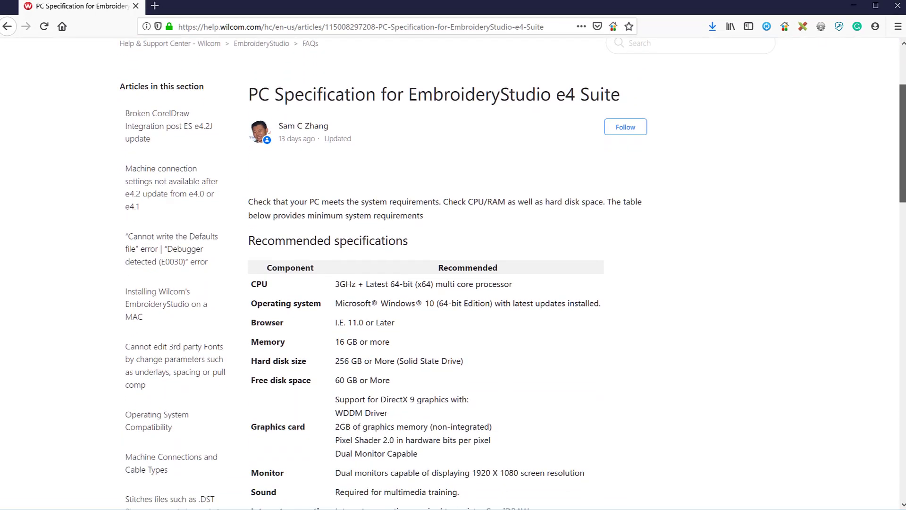
scroll(453, 273, "down", 1)
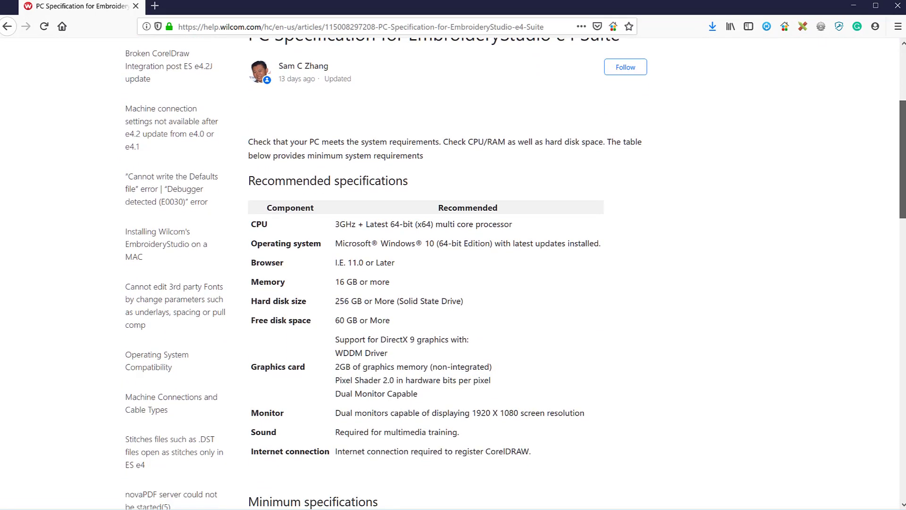
scroll(453, 273, "down", 2)
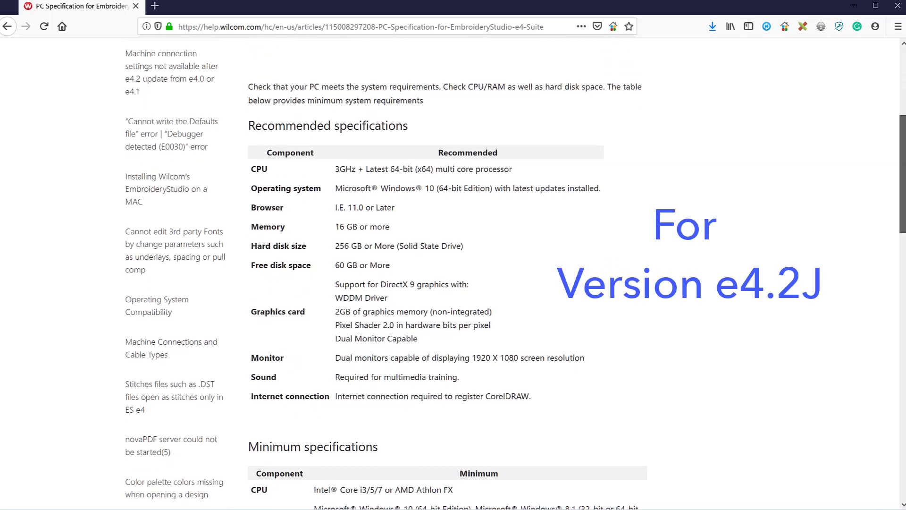
scroll(453, 273, "down", 1)
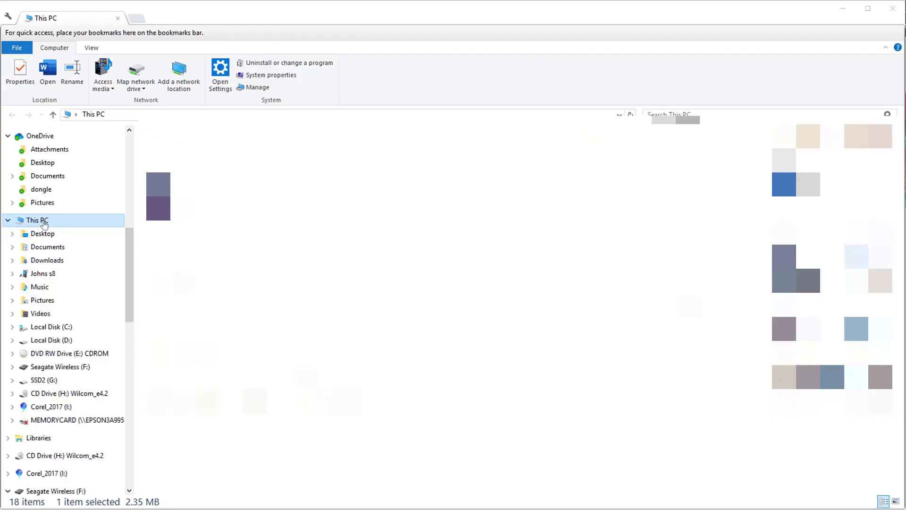
right_click(44, 223)
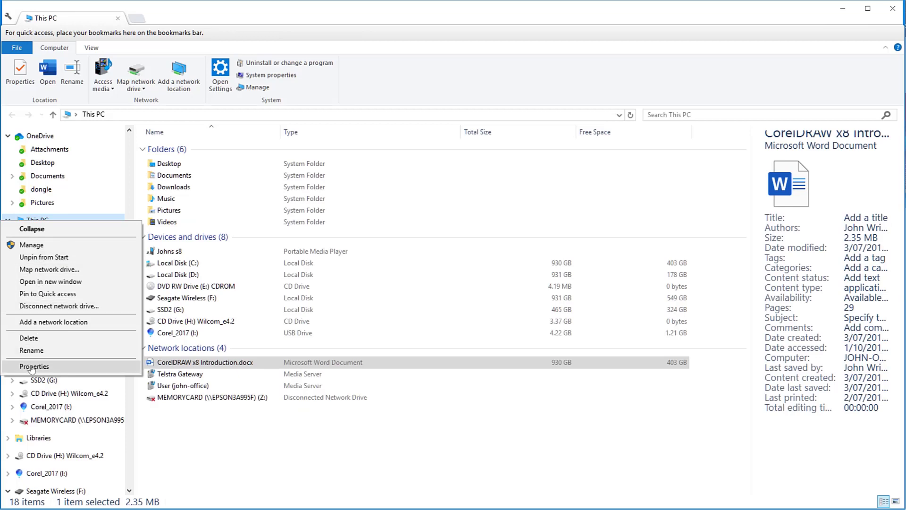
left_click(31, 368)
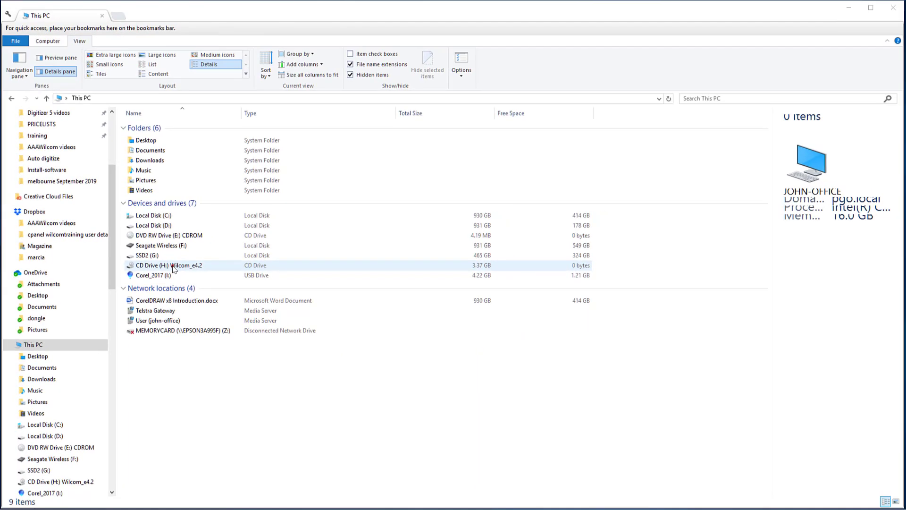
Show the Wilcom_e4.2 drive's files as a list and run setup.exe as administrator.
double_click(173, 267)
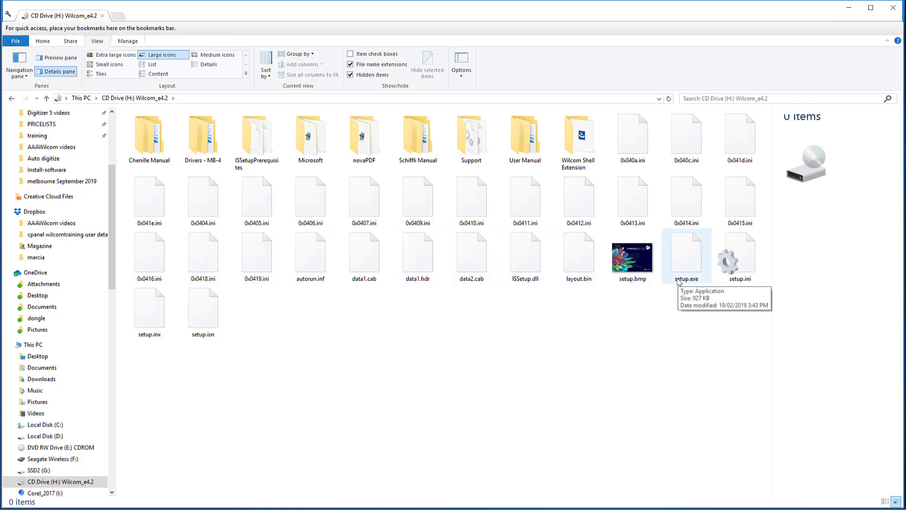
left_click(158, 64)
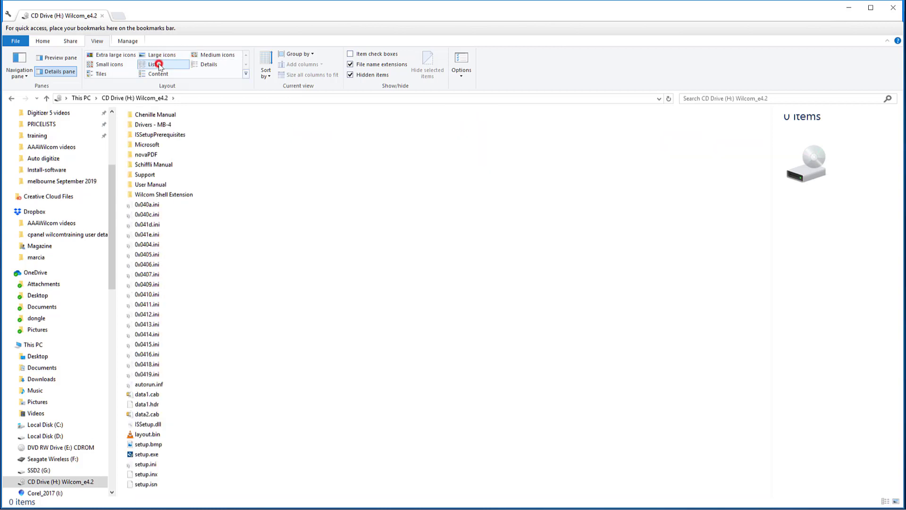
left_click(149, 454)
right_click(149, 453)
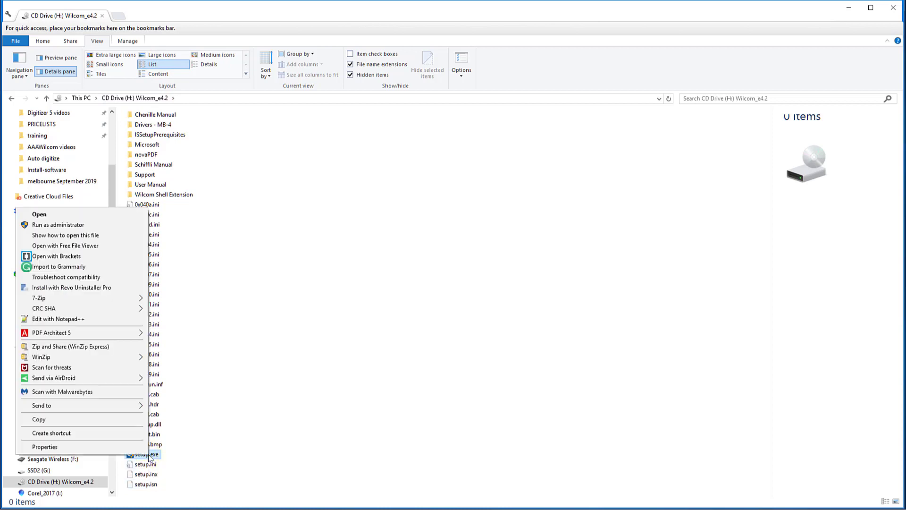
left_click(54, 226)
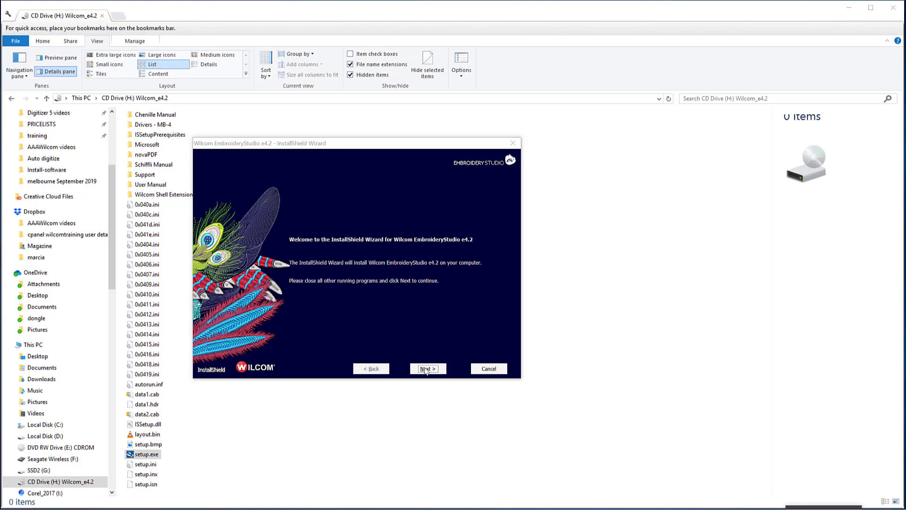
Accept the licence agreement and dismiss the USB dongle message.
left_click(426, 369)
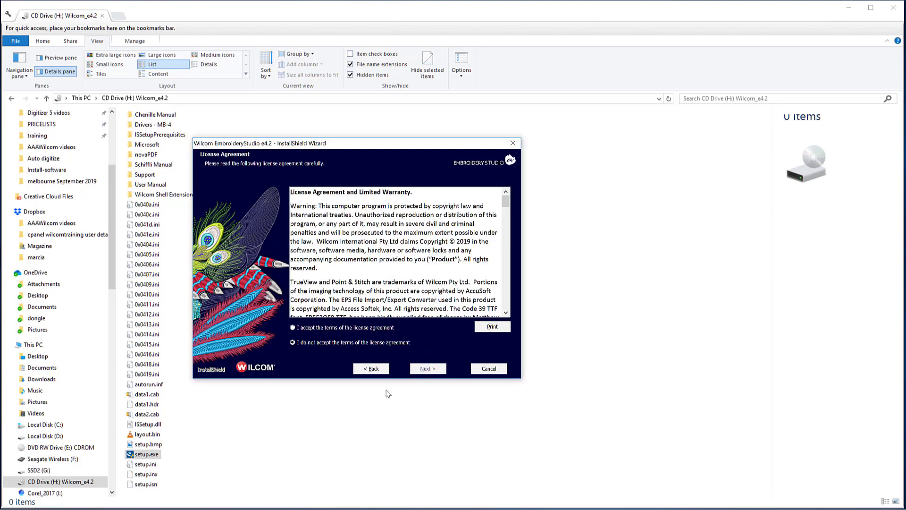
left_click(292, 328)
left_click(428, 372)
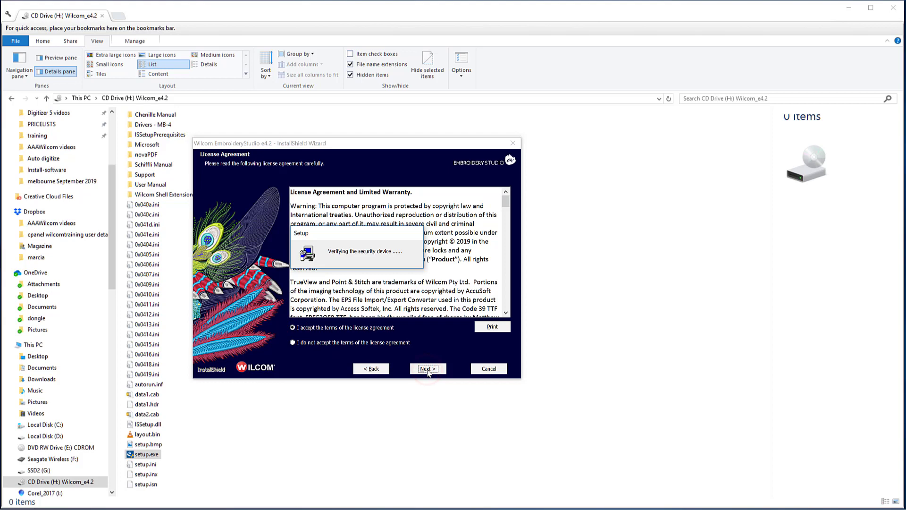
left_click(396, 280)
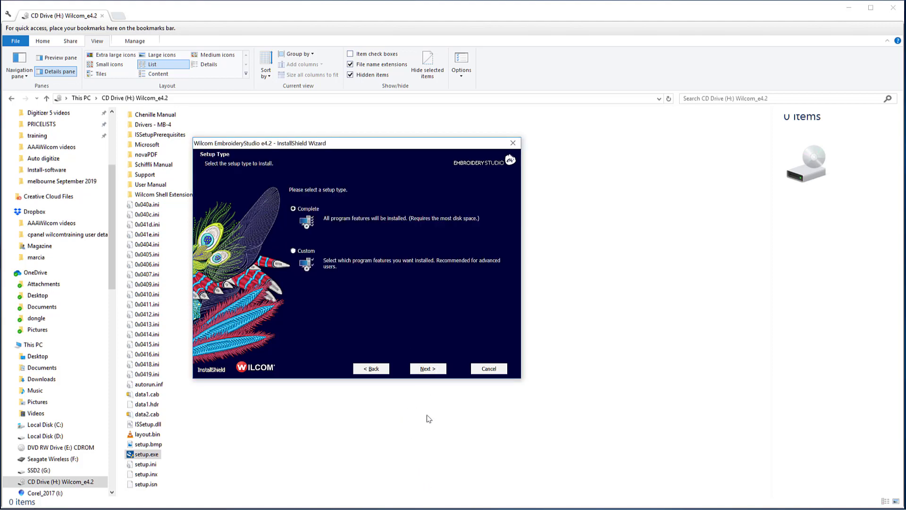
Keep Complete setup, no extra languages and the default C:\Program Files\Wilcom folder, then install.
left_click(432, 369)
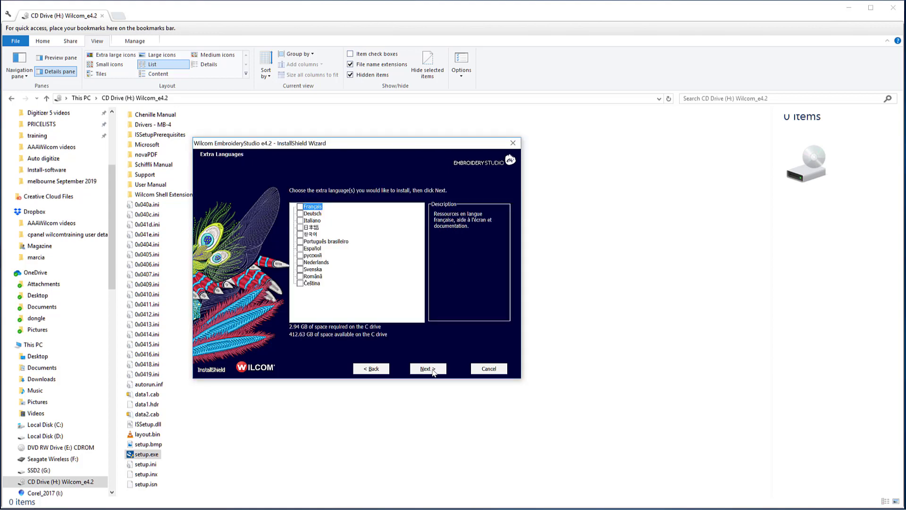
left_click(432, 372)
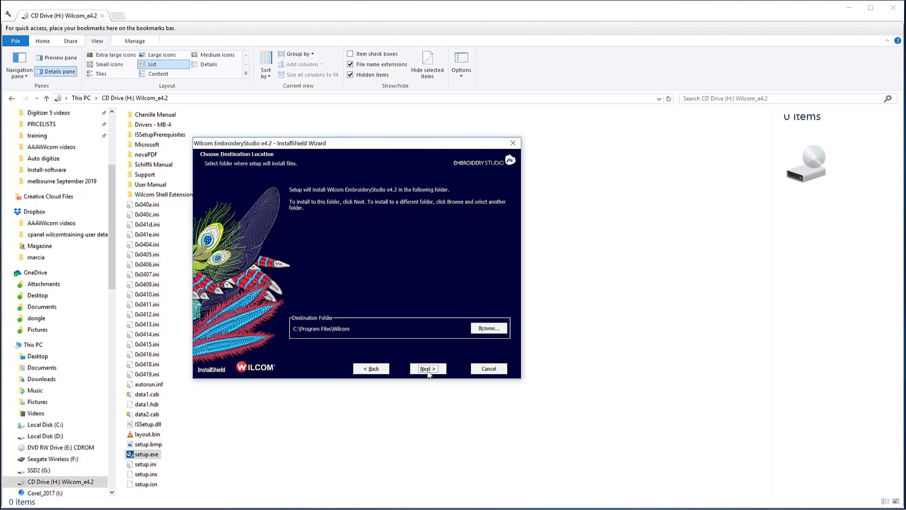
left_click(429, 372)
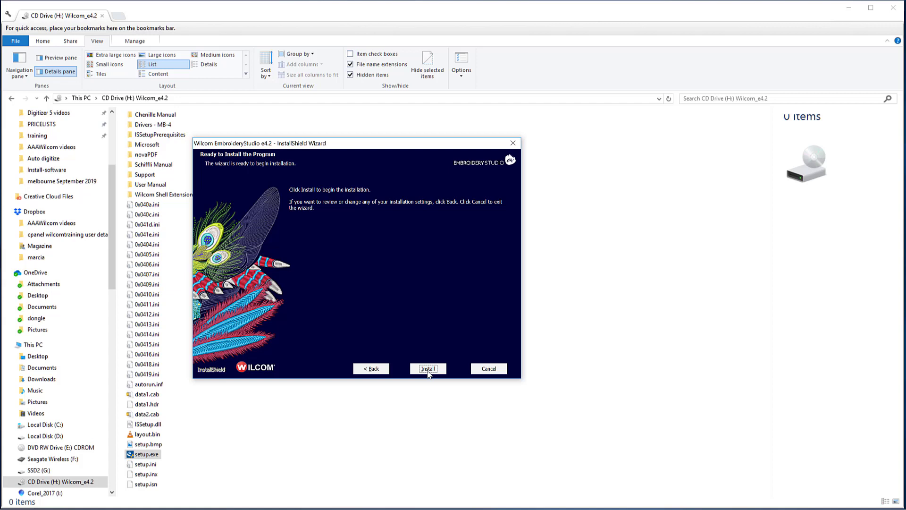
left_click(428, 369)
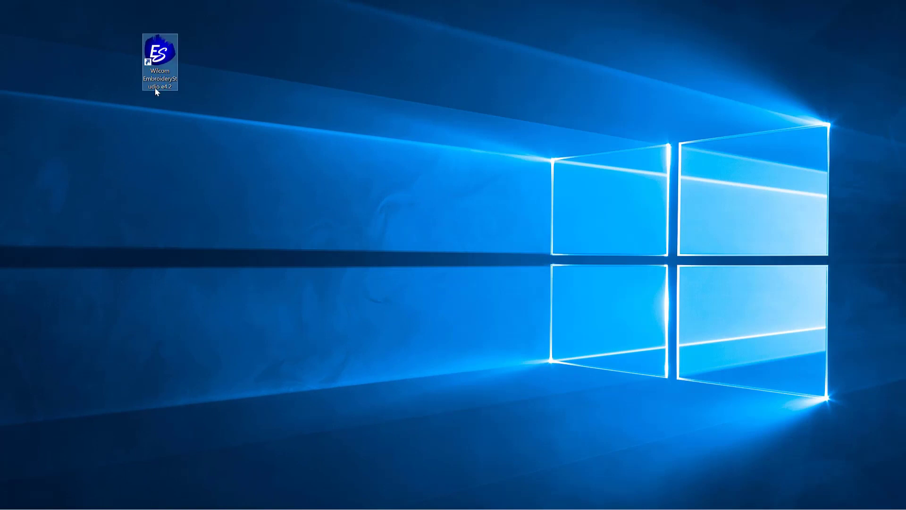
Launch EmbroideryStudio from its desktop shortcut as administrator and install the CorelDRAW link in Graphics Mode.
left_click(161, 75)
right_click(161, 76)
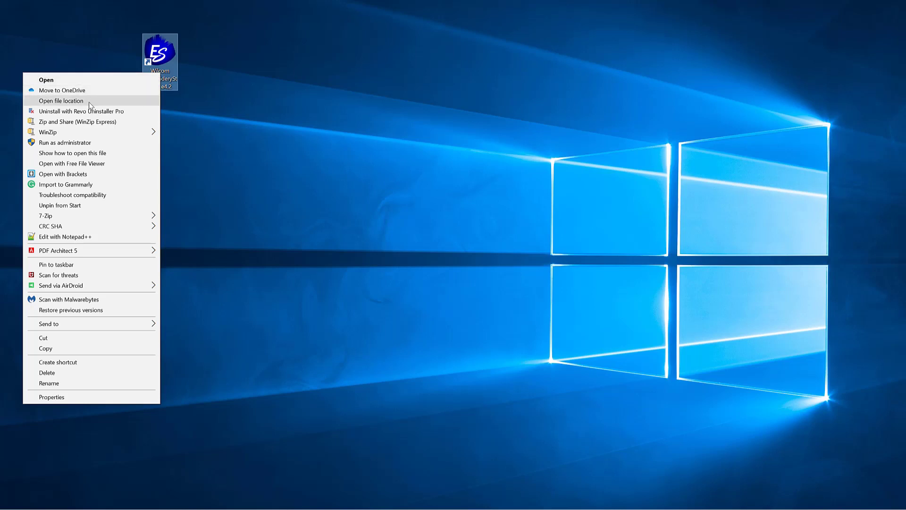
left_click(73, 143)
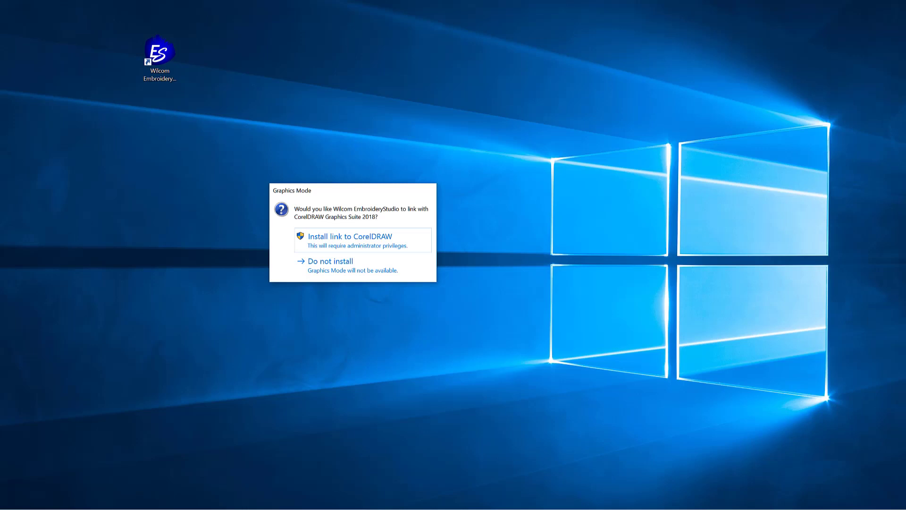
left_click(319, 244)
left_click(319, 239)
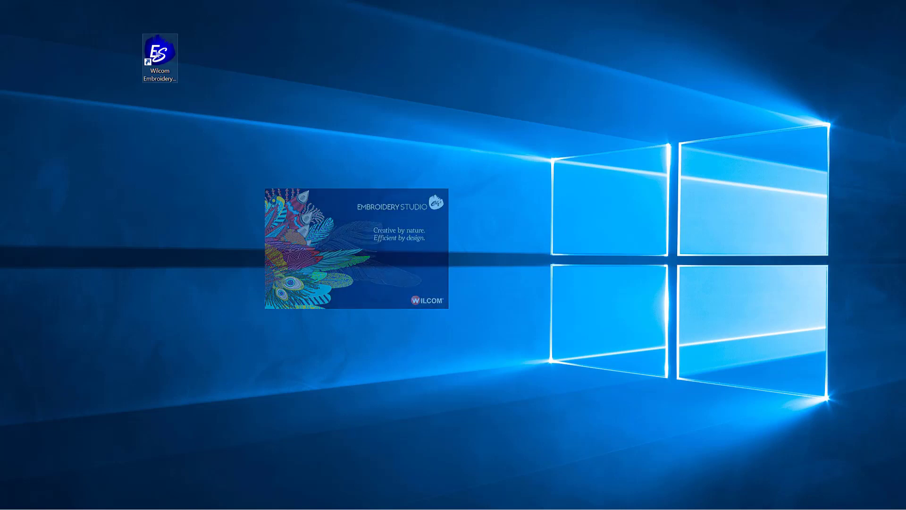
Bring up the EmbroideryStudio shortcut's context menu while the program loads.
right_click(157, 51)
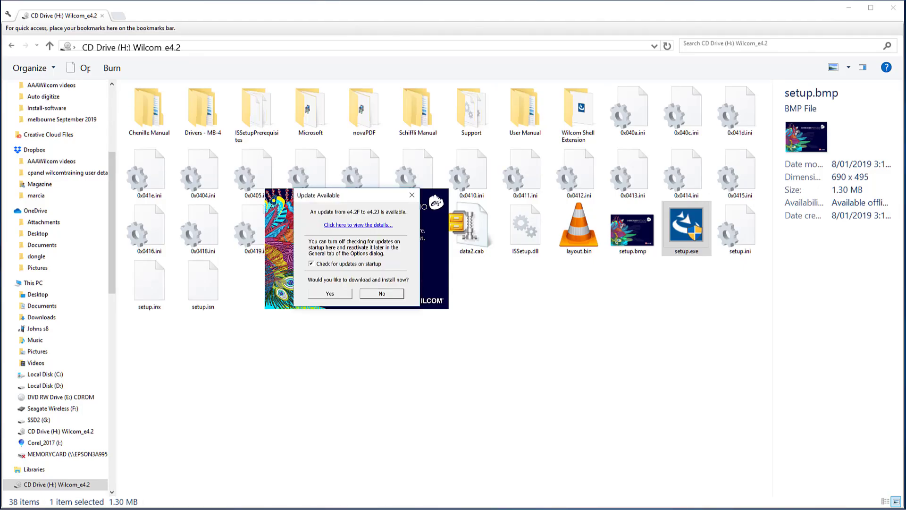
Accept the e4.2J update and take its InstallShield Wizard through to installing.
left_click(338, 296)
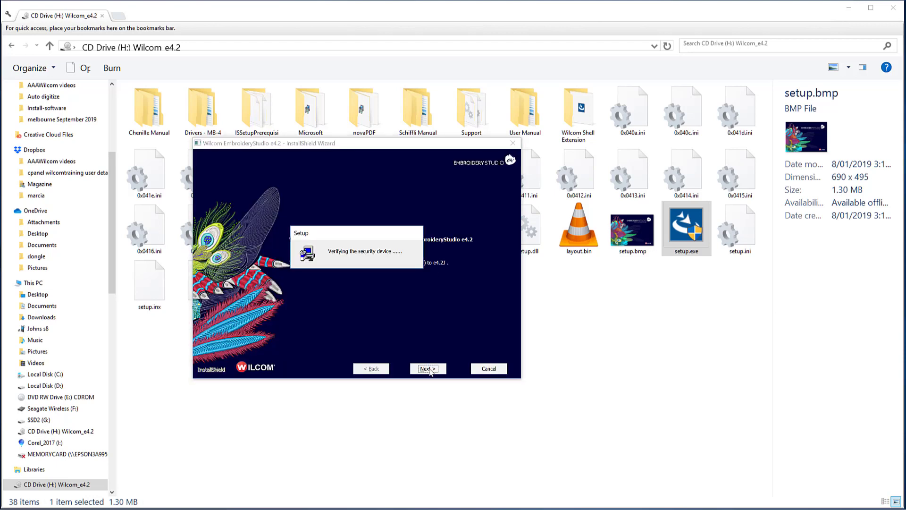
left_click(426, 370)
left_click(425, 370)
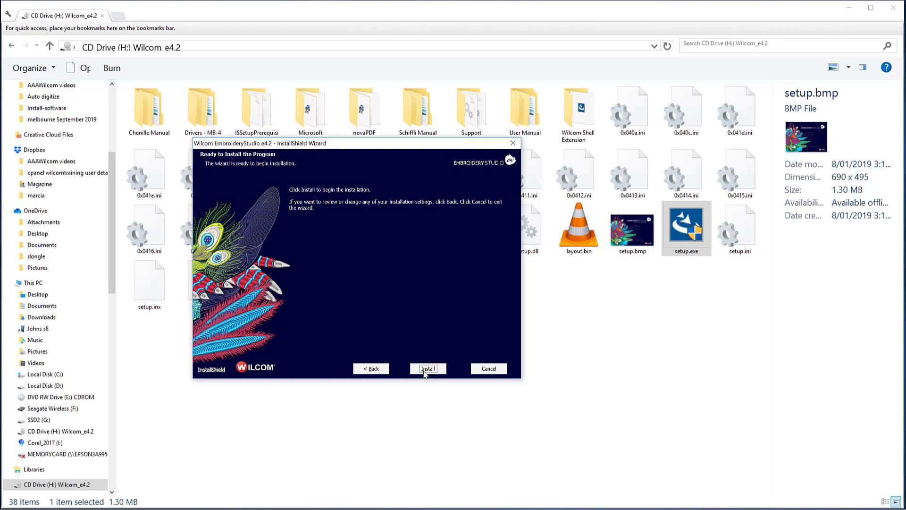
left_click(424, 370)
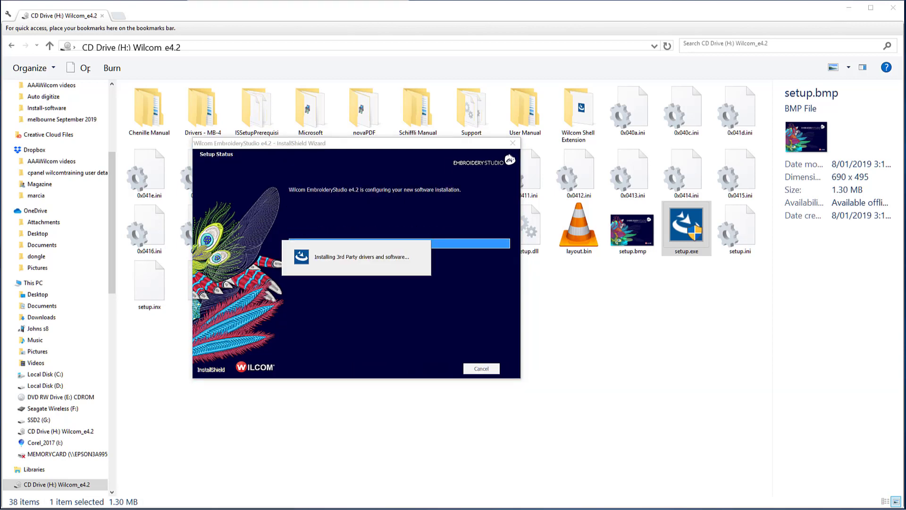